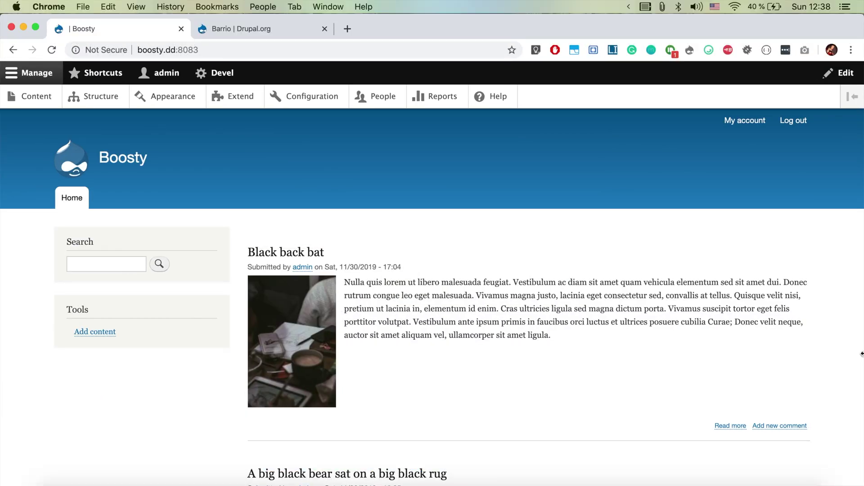
Review the Barrio project page, select 'bootstrap_barrio' in its URL, and bring up Acquia Dev Desktop
left_click(236, 28)
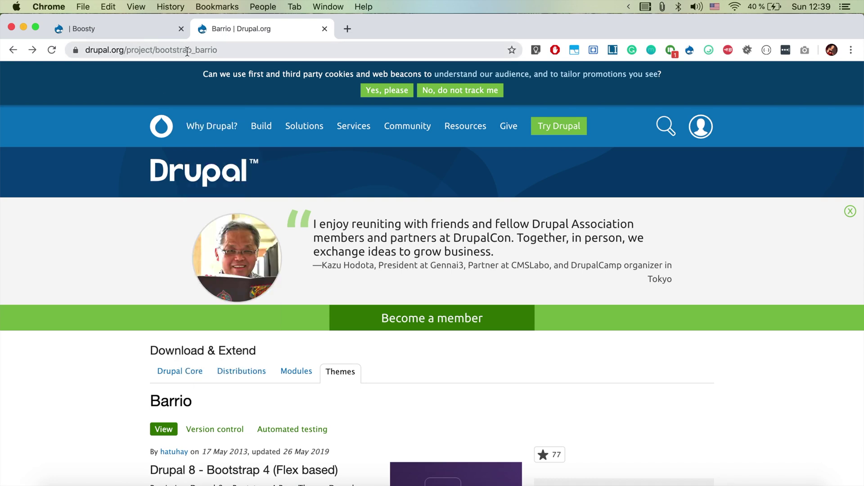
scroll(207, 372, "down", 1)
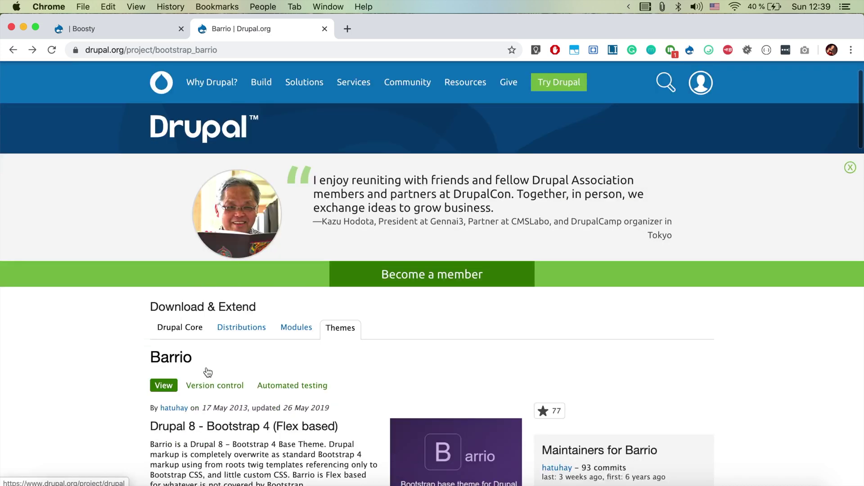
scroll(207, 372, "down", 4)
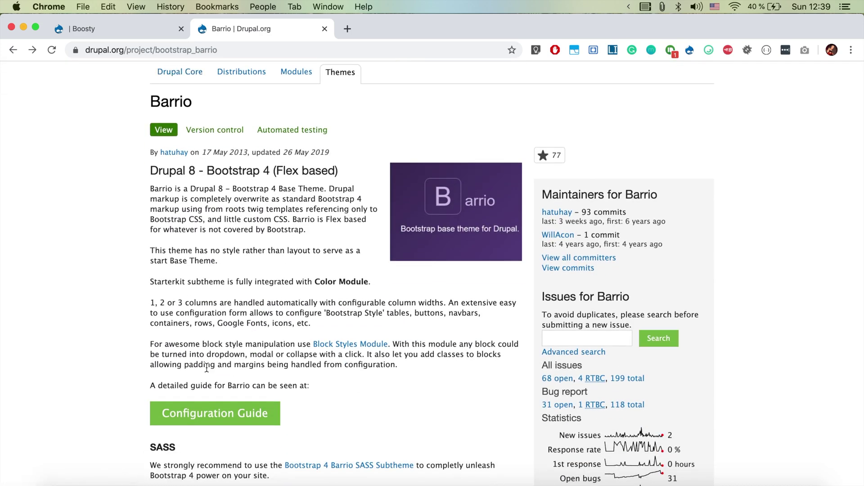
scroll(207, 368, "down", 3)
scroll(207, 338, "up", 5)
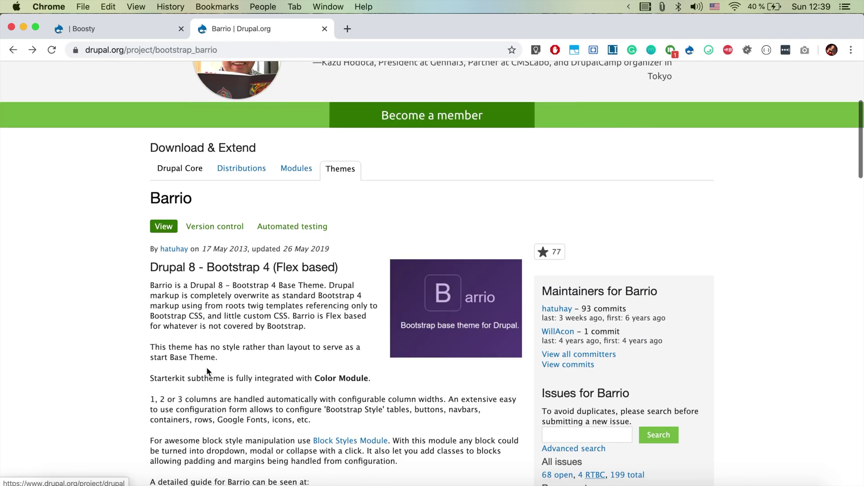
double_click(188, 50)
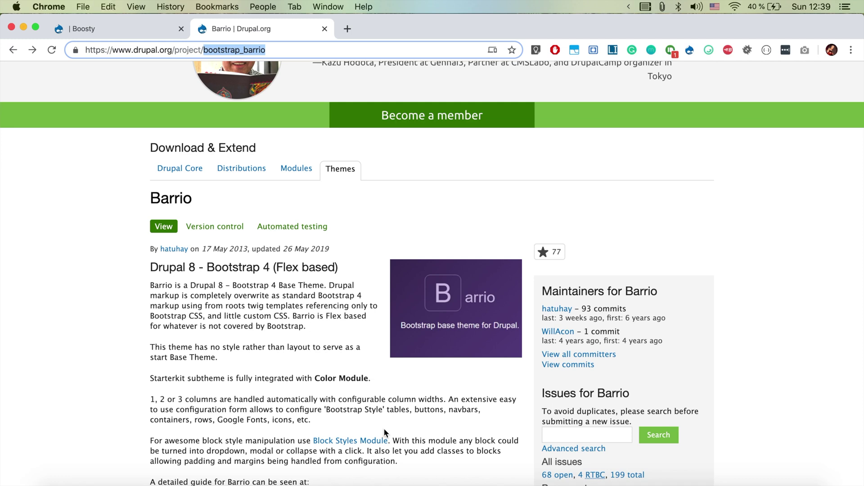
left_click(683, 479)
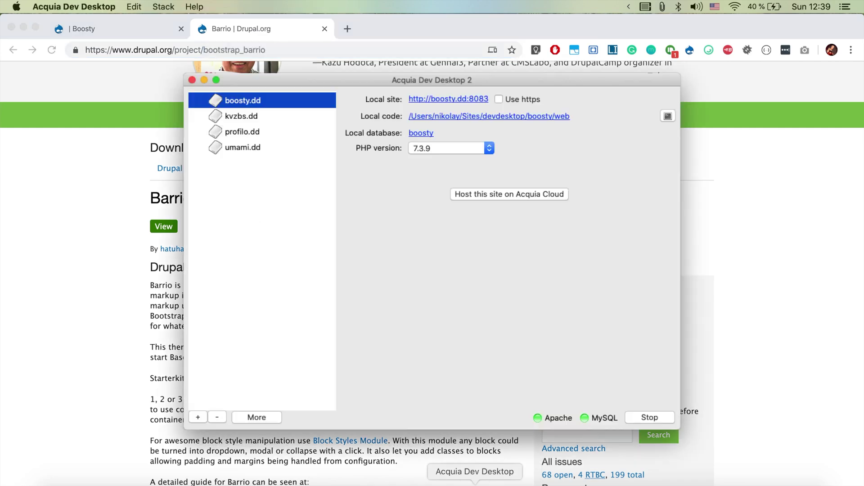
Open a terminal at the boosty project root and run composer require drupal/bootstrap_barrio
left_click(668, 117)
left_click_drag(385, 205, 862, 190)
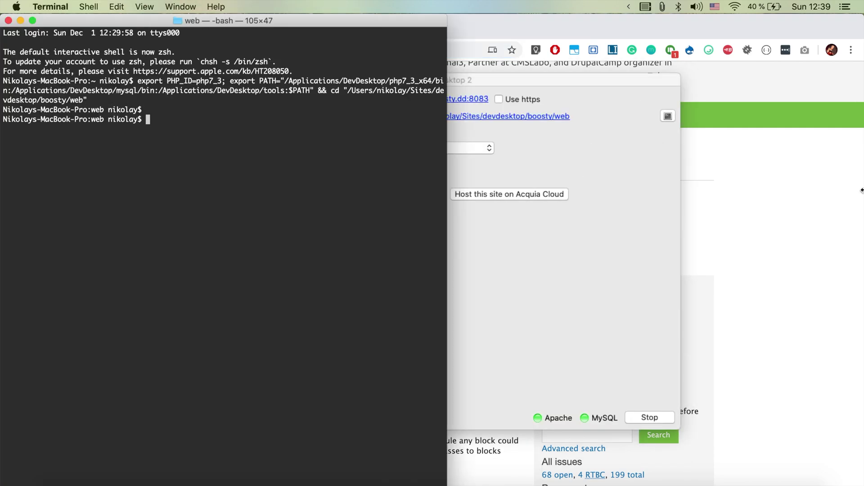
type("cd ..")
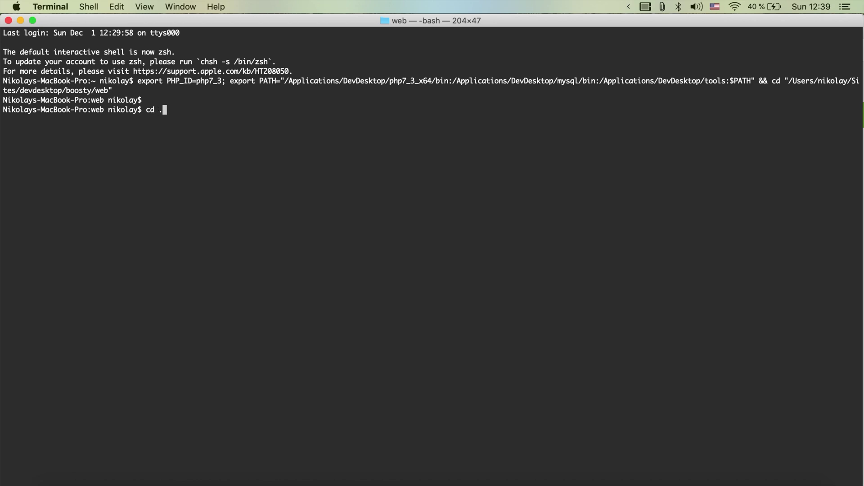
key("Return")
type("ls")
key("Return")
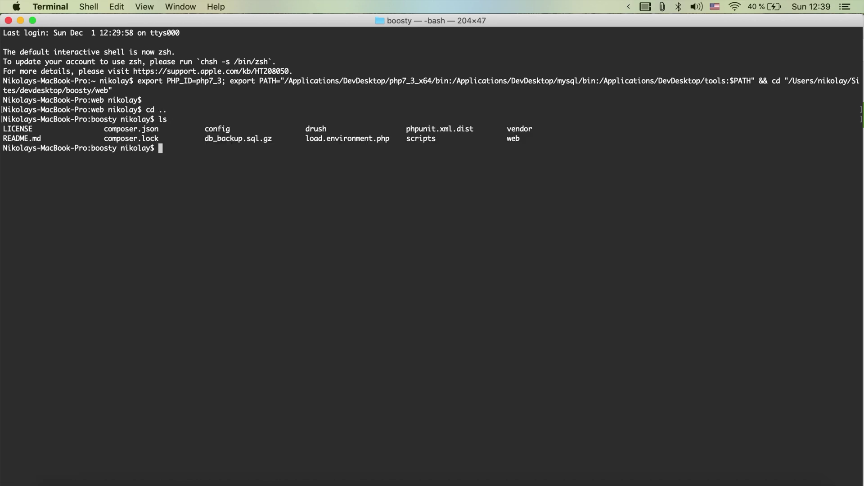
type("composer req")
type("uire drupal")
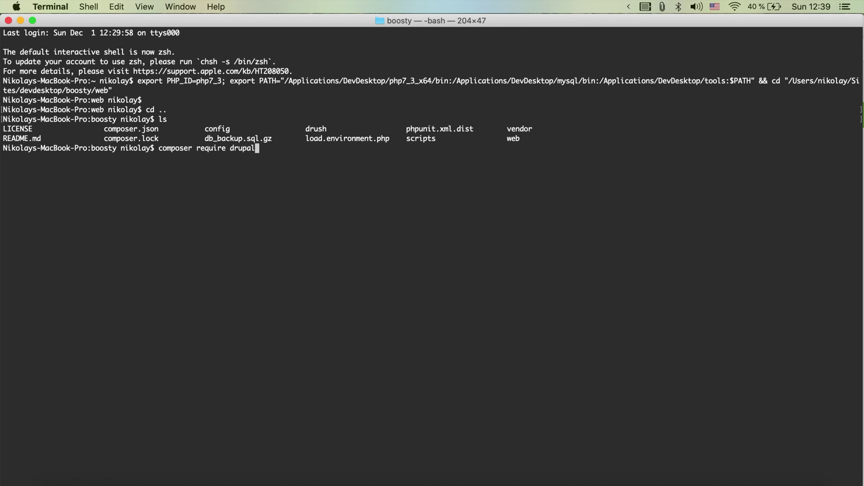
type("/bootstrap_barrio")
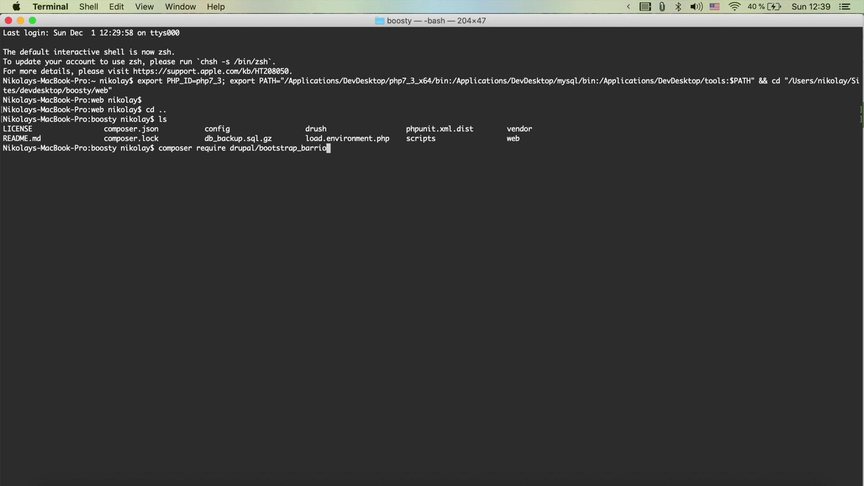
key("Return")
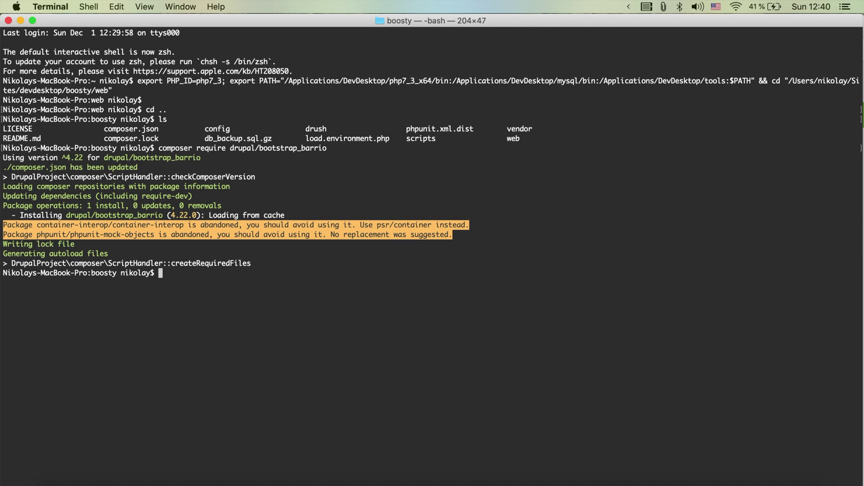
Switch to the Boosty site tab in Chrome and open its Appearance admin page
key("super+Tab")
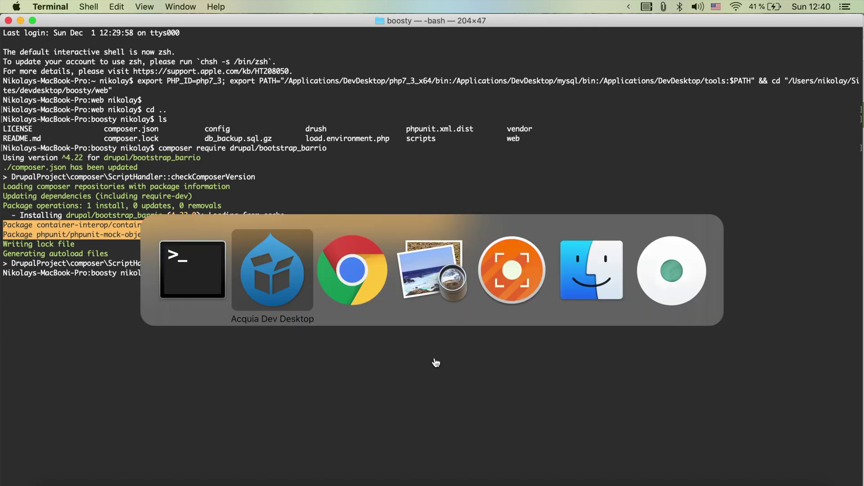
key("super+Tab")
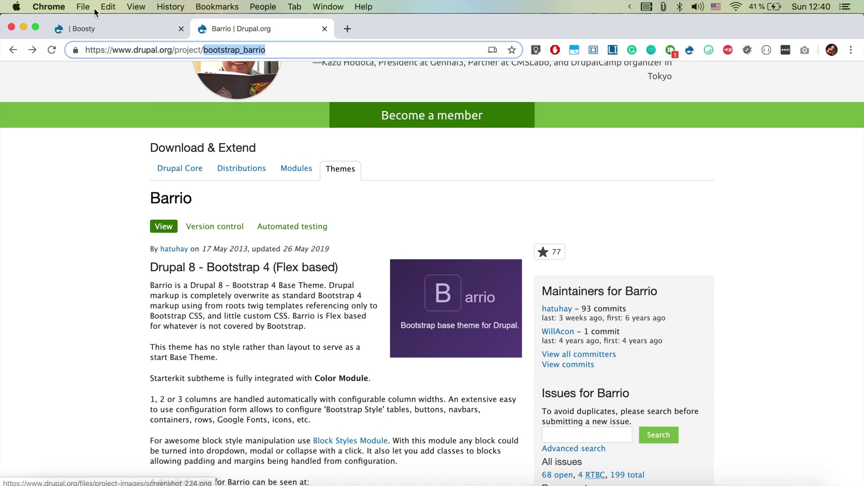
left_click(103, 29)
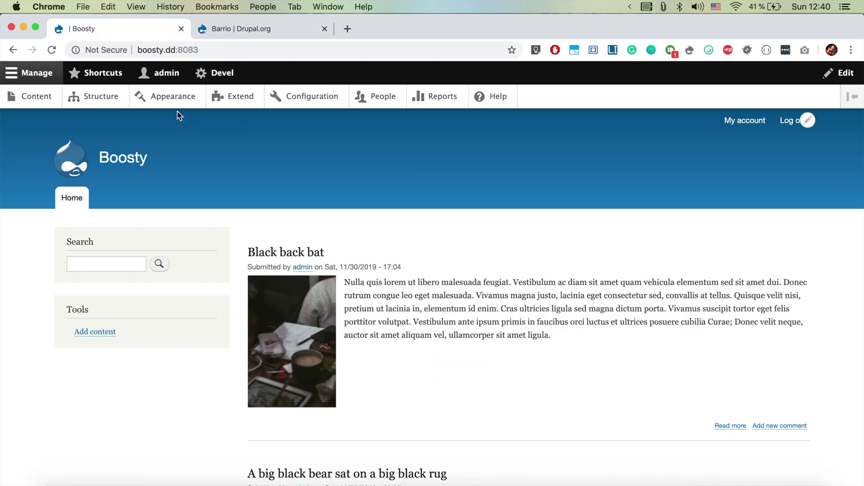
left_click(172, 97)
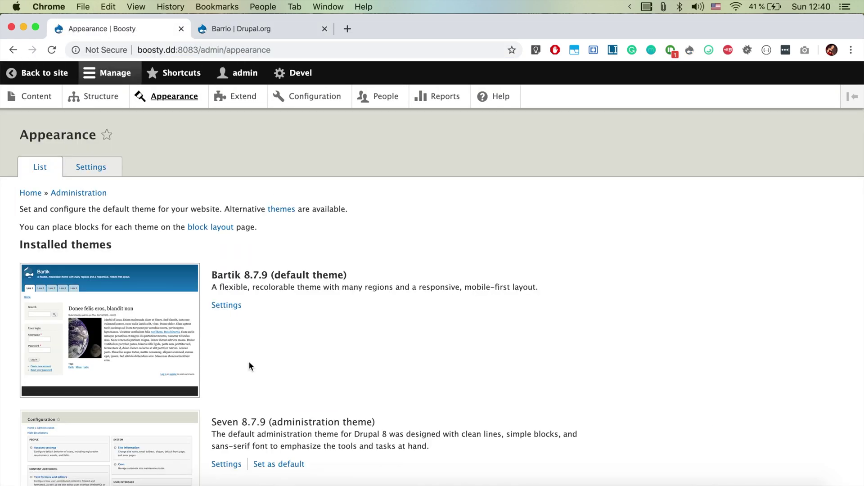
scroll(249, 361, "down", 5)
scroll(249, 365, "down", 2)
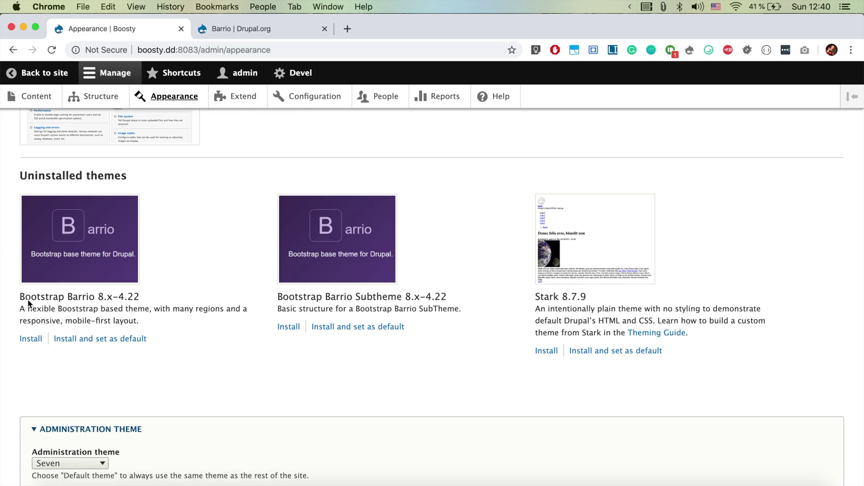
scroll(210, 375, "up", 8)
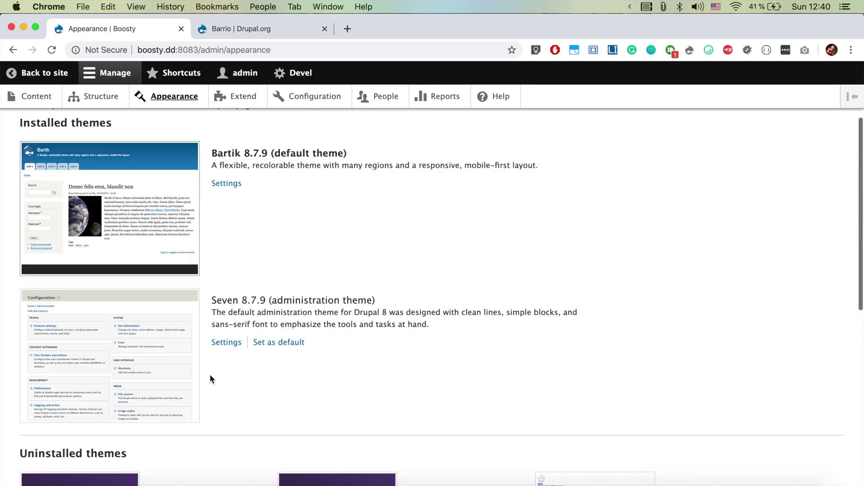
scroll(210, 374, "up", 1)
scroll(210, 374, "up", 2)
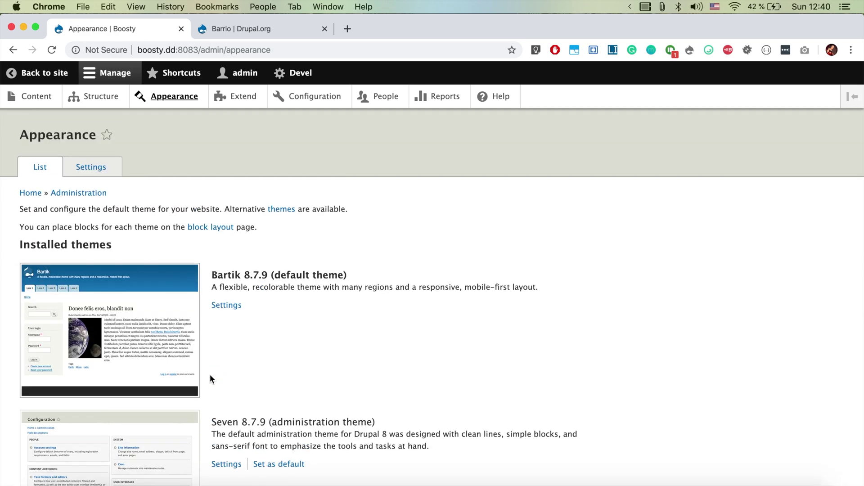
scroll(210, 374, "down", 5)
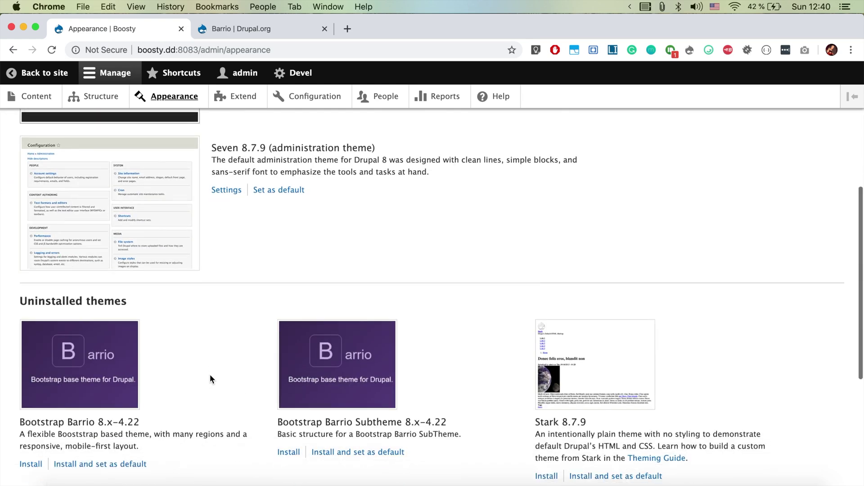
scroll(210, 374, "down", 3)
scroll(211, 379, "up", 1)
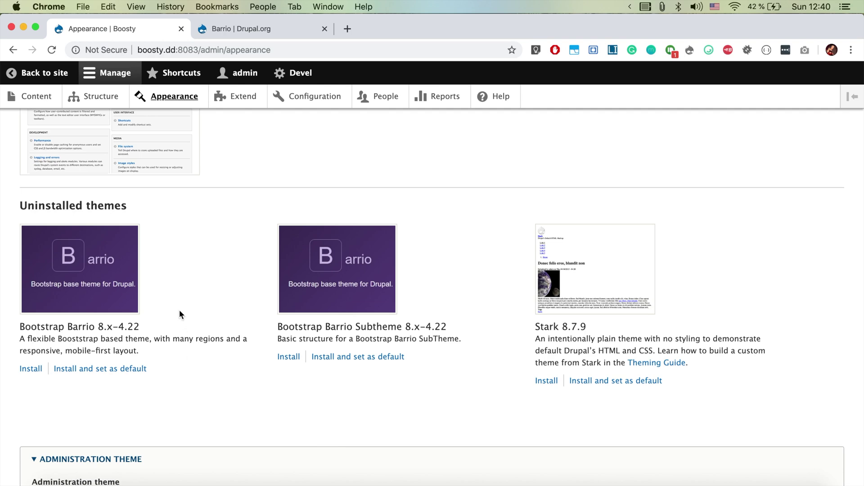
Open the Barrio guide 'Creating a custom Barrio sub-theme' and select its chmod command
left_click(234, 29)
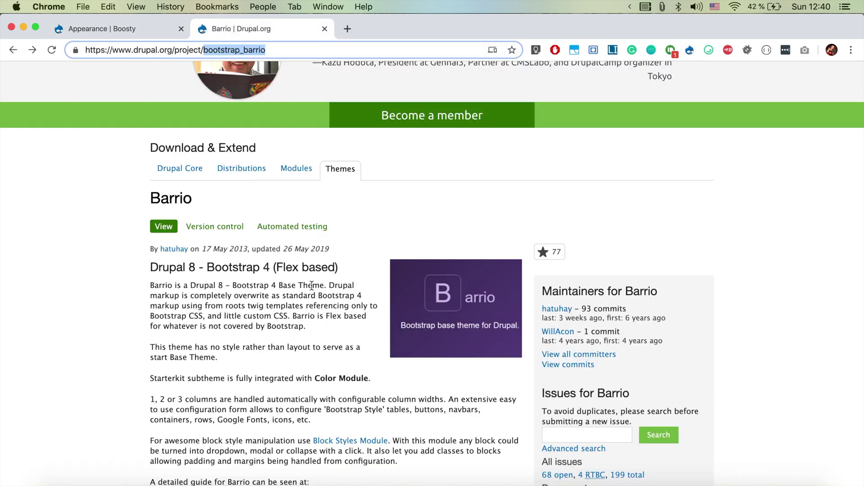
scroll(311, 286, "up", 4)
scroll(311, 285, "down", 4)
scroll(311, 286, "down", 5)
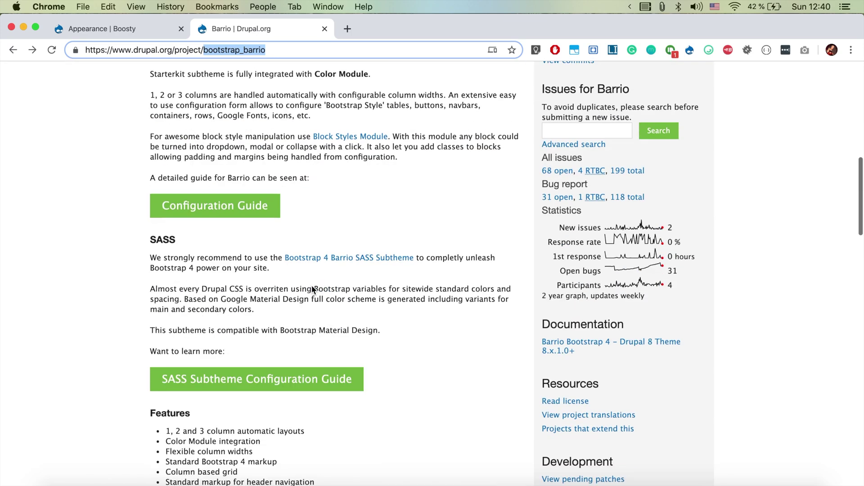
scroll(311, 285, "down", 1)
scroll(313, 290, "down", 2)
scroll(313, 291, "up", 1)
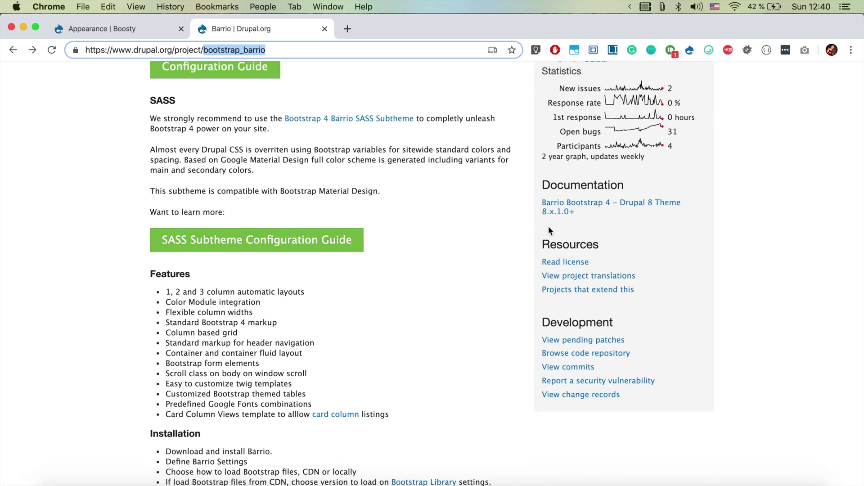
left_click(557, 214)
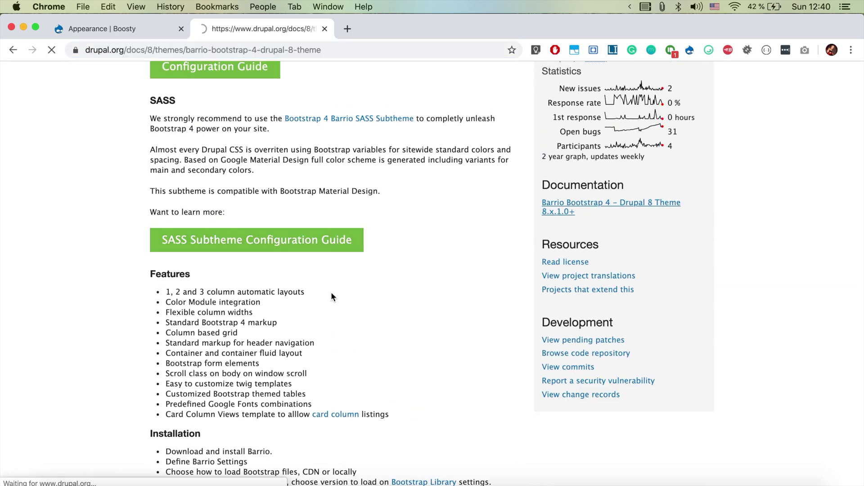
scroll(331, 292, "down", 2)
scroll(331, 293, "down", 5)
scroll(331, 292, "down", 2)
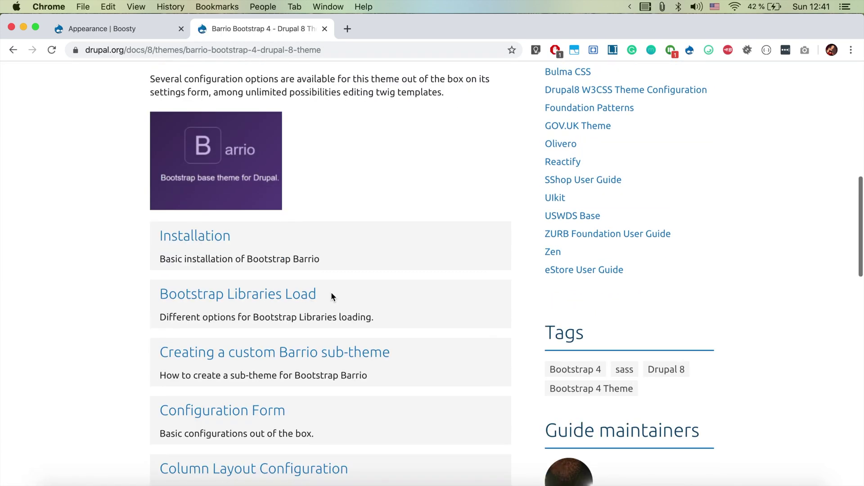
left_click(237, 363)
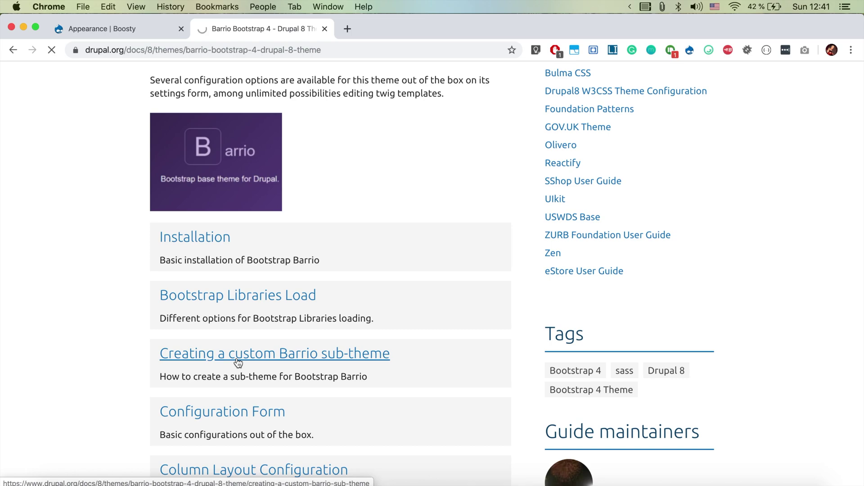
scroll(238, 363, "down", 5)
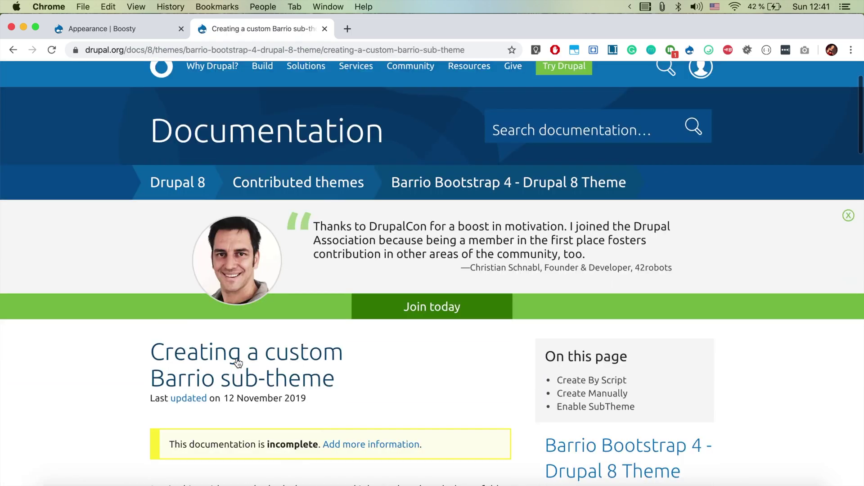
scroll(237, 363, "down", 4)
scroll(238, 364, "down", 2)
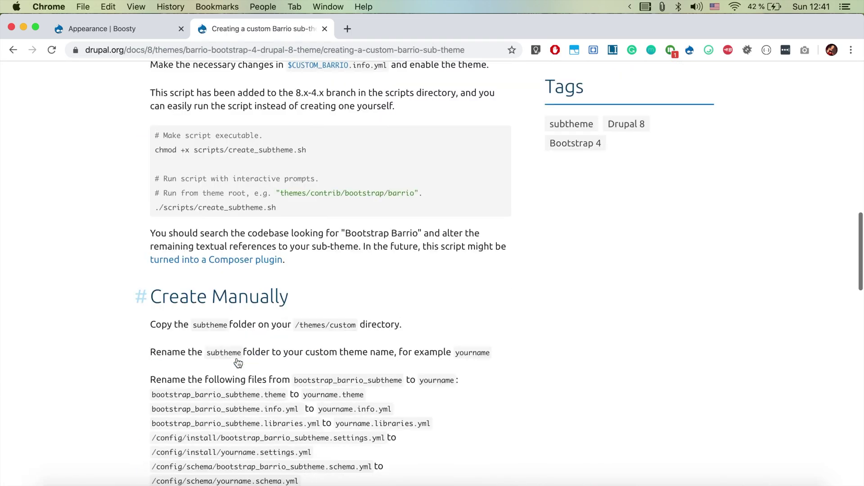
scroll(238, 363, "up", 1)
scroll(238, 364, "up", 1)
scroll(238, 363, "up", 1)
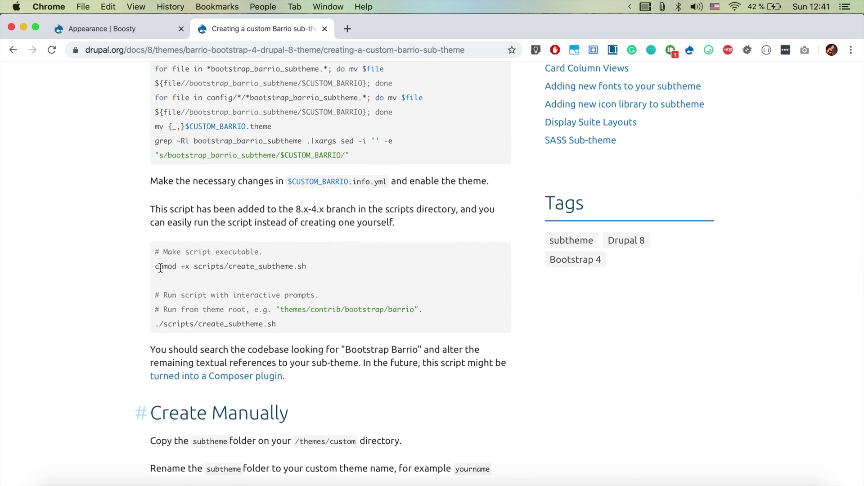
left_click_drag(157, 268, 323, 270)
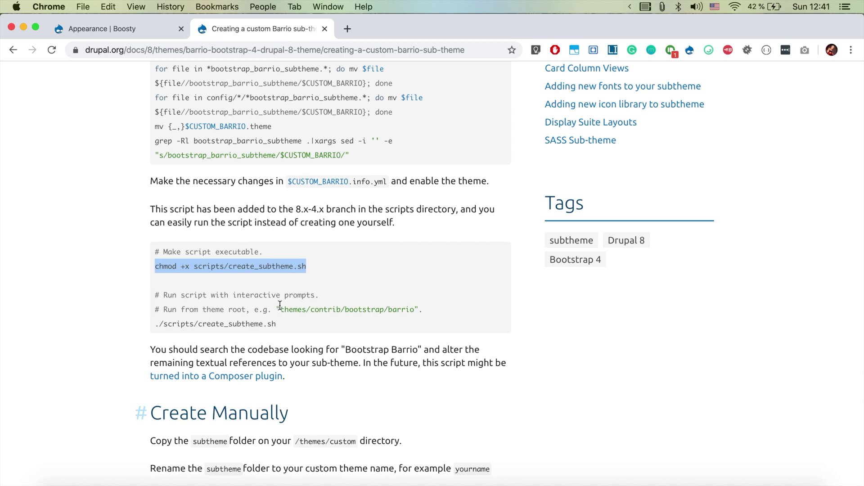
Move from the project root into web, then themes, listing each folder's contents
left_click(327, 481)
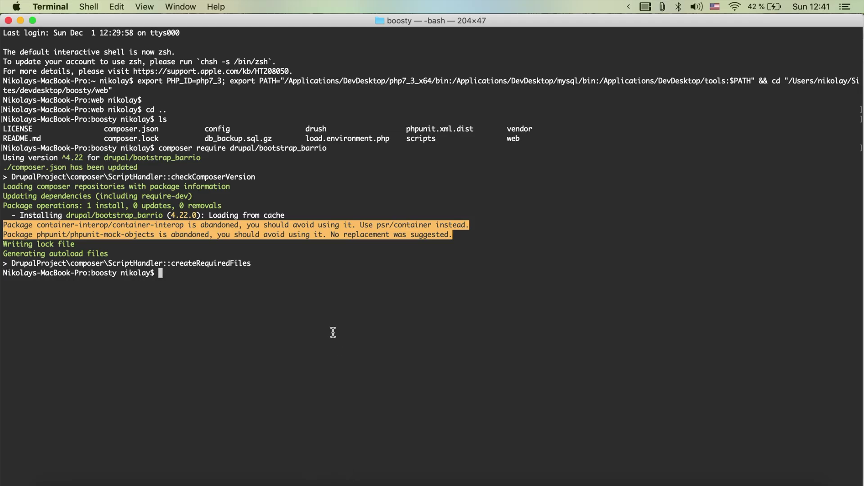
type("cd we")
key("Tab")
key("Return")
type("ls")
key("Return")
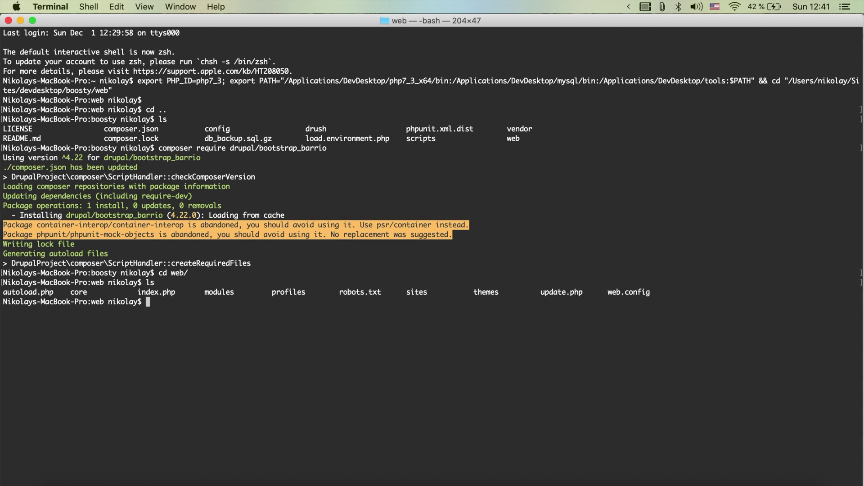
type("cd ")
type("themes/")
key("Return")
type("ls")
key("Return")
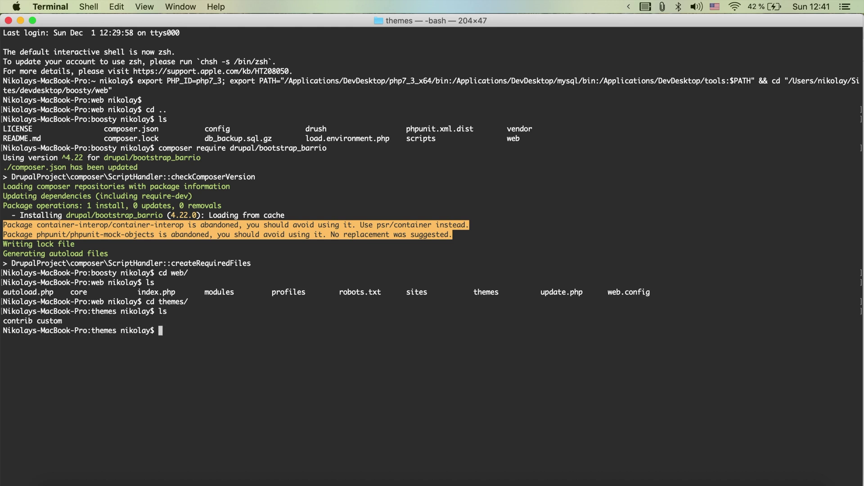
type("co")
Continue into contrib and then the bootstrap_barrio folder using Tab completion
key("BackSpace")
type("d ")
type("con")
key("Tab")
key("Return")
type("ls")
key("Return")
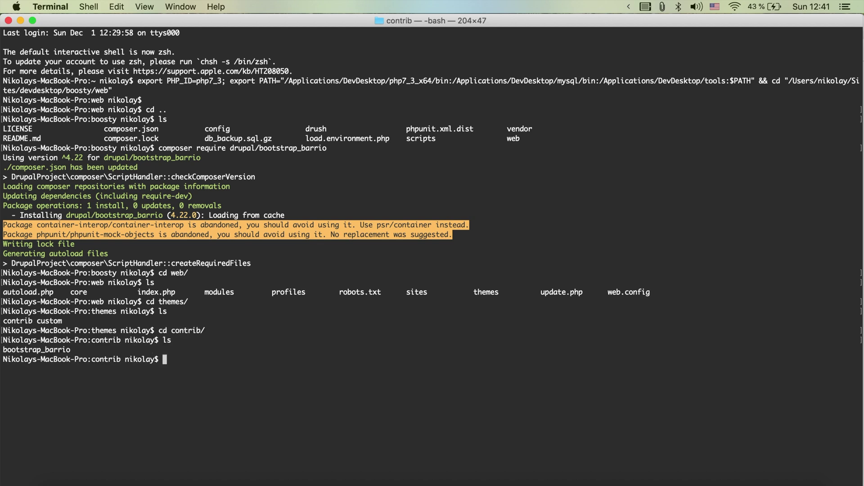
type("cd ")
type("boot")
key("Tab")
key("Return")
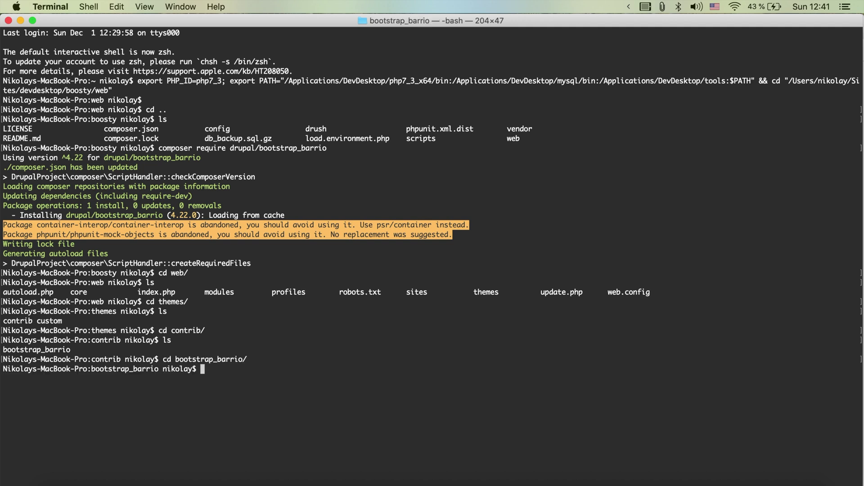
Make create_subtheme.sh executable by running the guide's chmod command in Terminal
key("super+Tab")
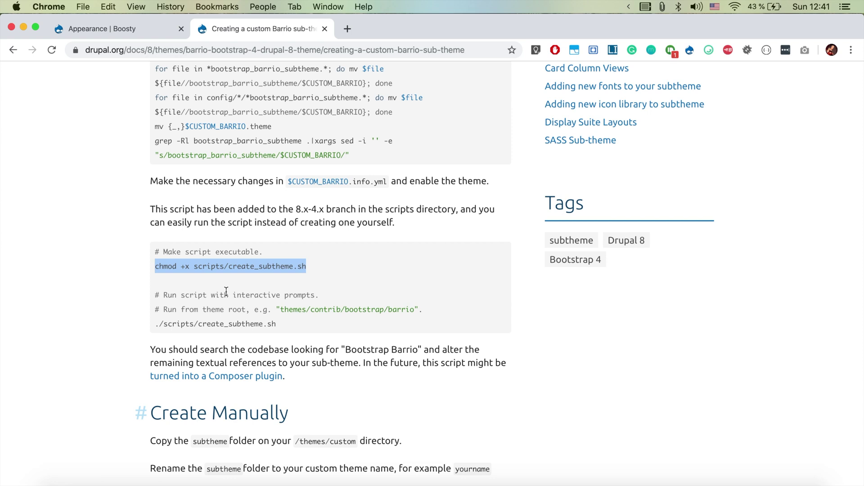
key("super+c")
key("super+Tab")
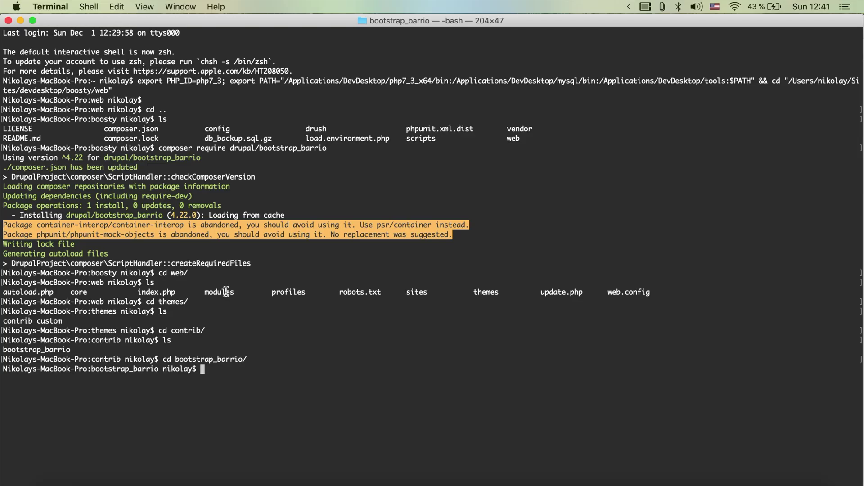
key("super+v")
key("Return")
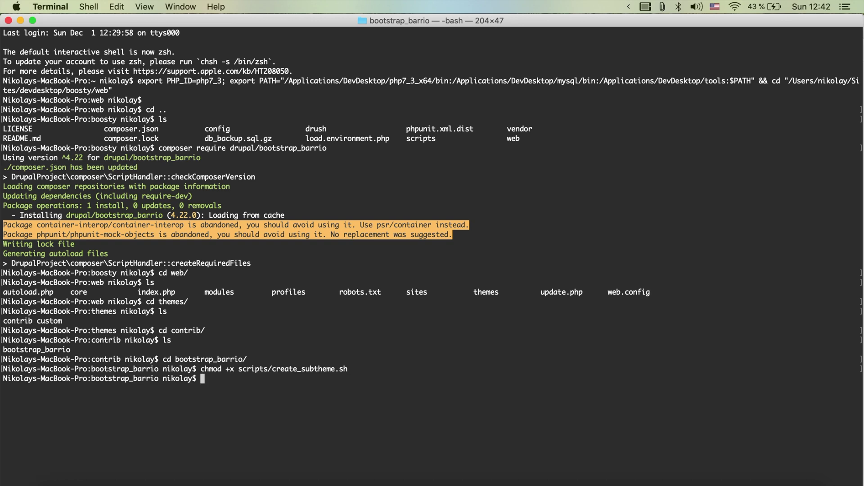
Copy './scripts/create_subtheme.sh' from the guide and run it in Terminal
key("super+Tab")
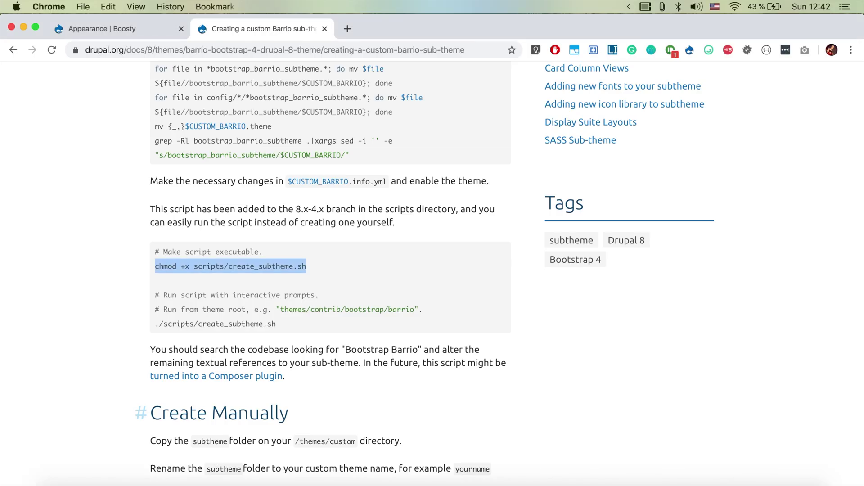
left_click_drag(154, 326, 287, 330)
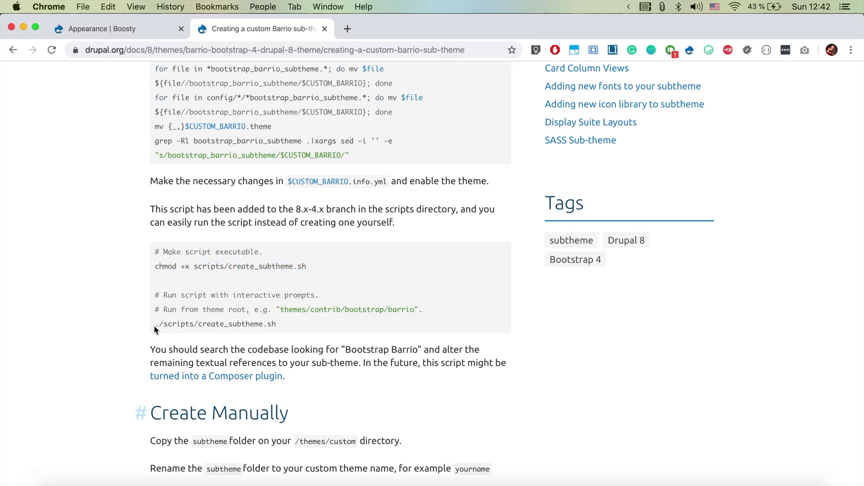
key("super+c")
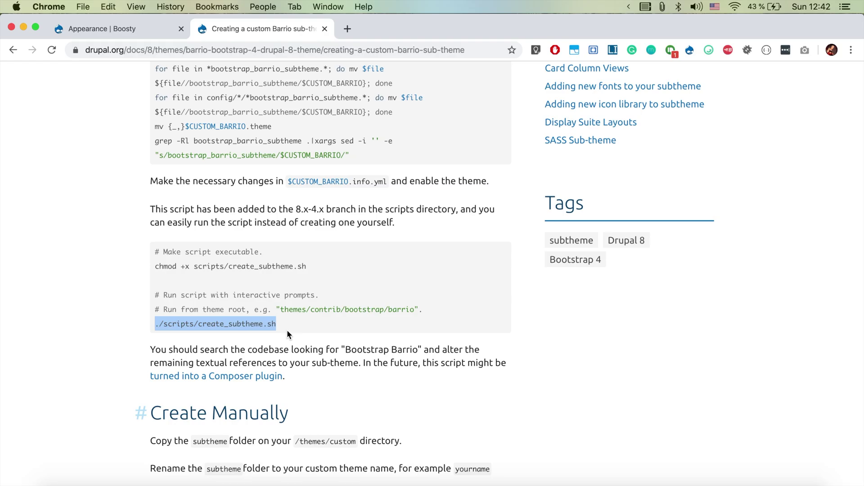
key("super+Tab")
key("super+v")
key("Return")
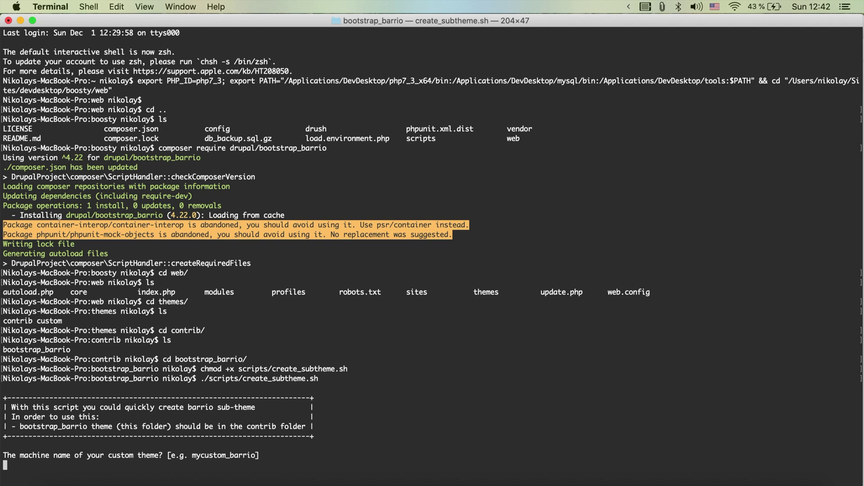
type("boosty")
type("_barrio")
Answer the script prompts with machine name boosty_barrio and title 'Boosty Barrio'
key("Return")
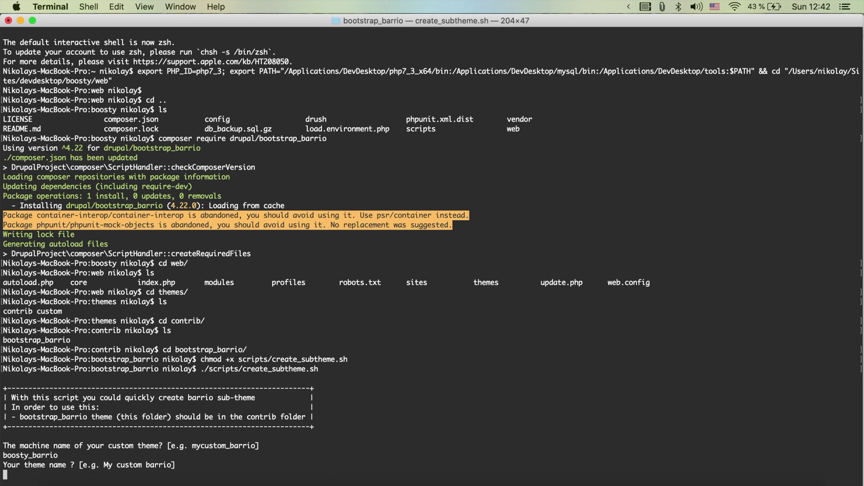
type("Boosty ")
type("Barrio")
key("Return")
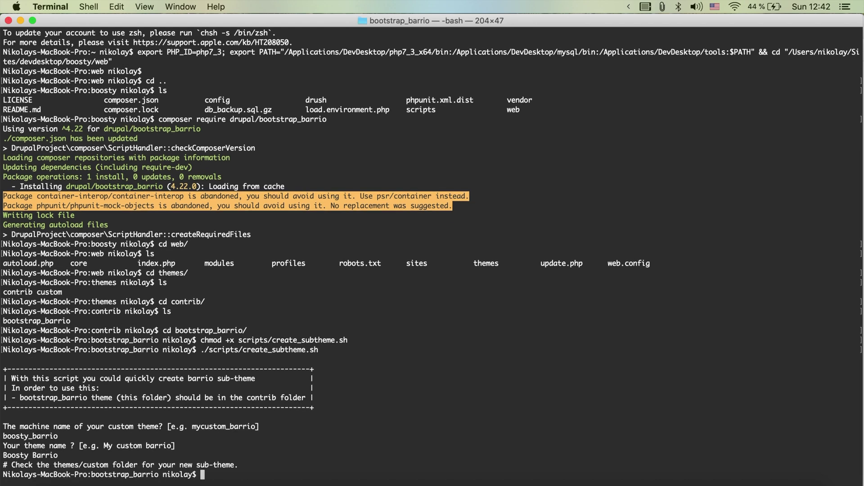
type("ls")
key("Return")
type("cd ..")
Move to web/themes/custom and list it to confirm the boosty_barrio folder
key("Return")
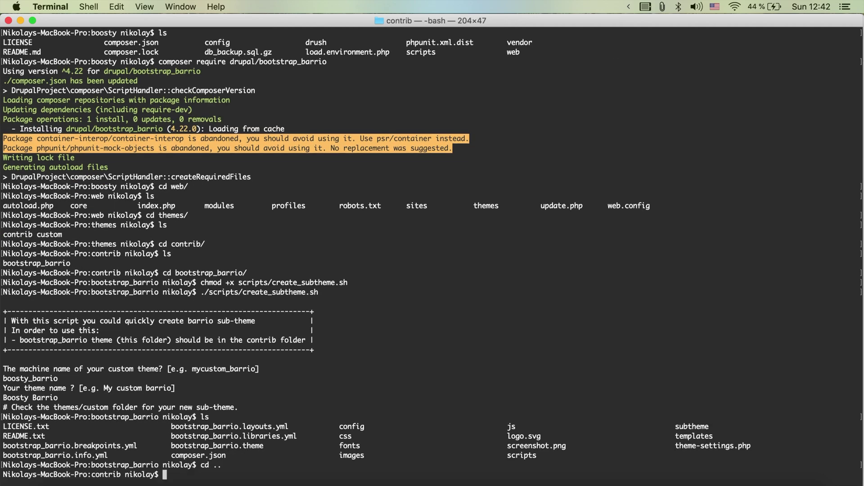
type("cd ..")
key("Return")
type("ls")
key("Return")
type("cd ")
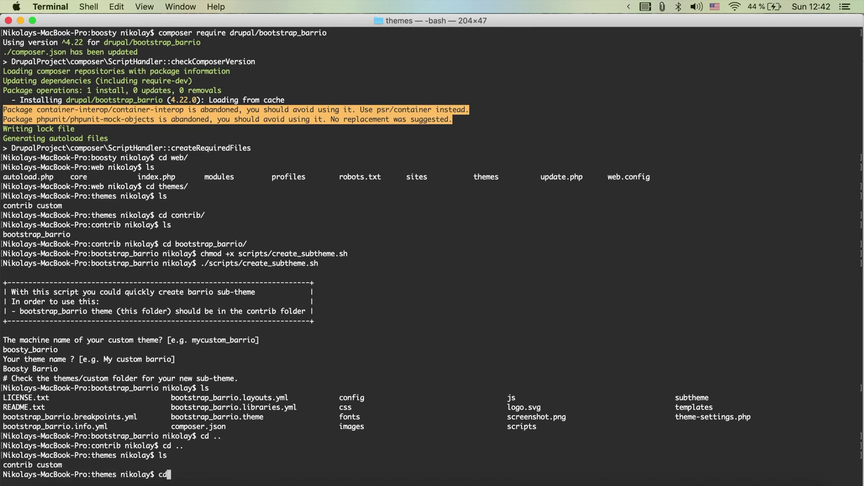
type("cu")
key("Tab")
key("Return")
type("ls")
key("Return")
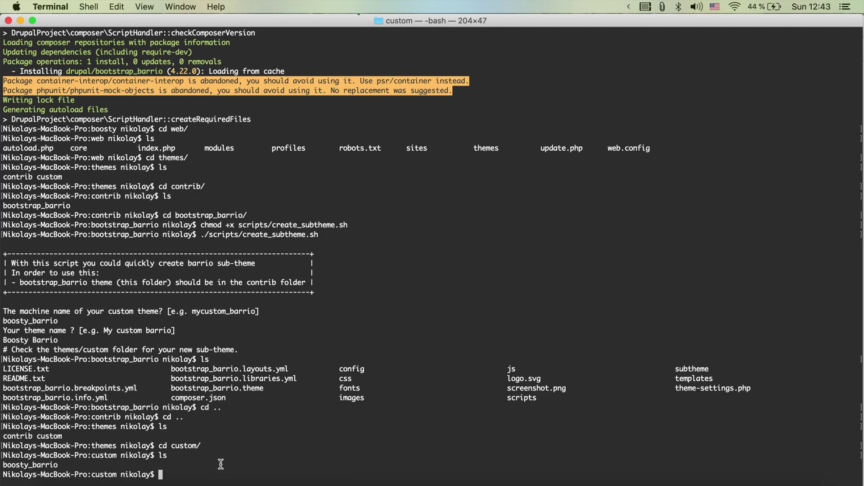
Reload Appearance, use 'Install and set as default' on Boosty Barrio, then go back to site
left_click(154, 481)
left_click(133, 27)
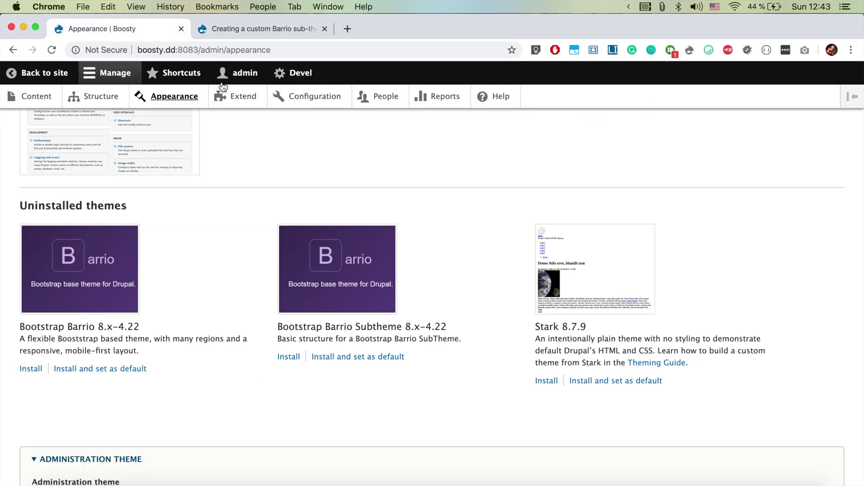
left_click(52, 50)
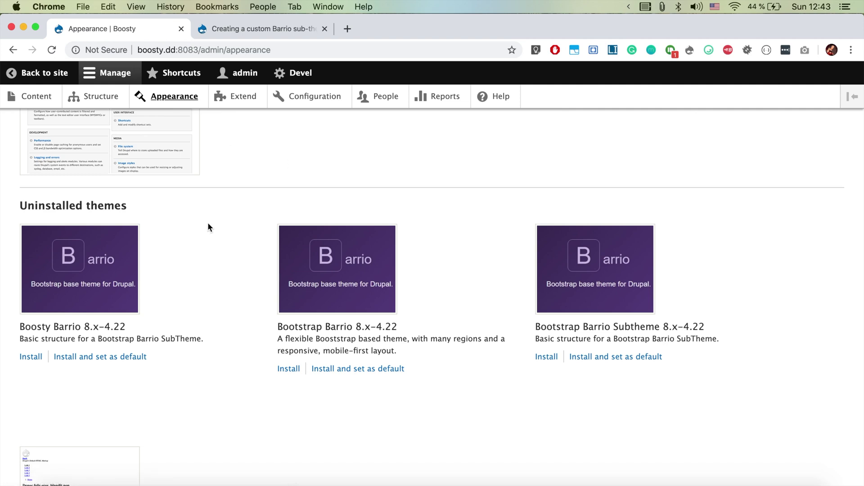
left_click(94, 357)
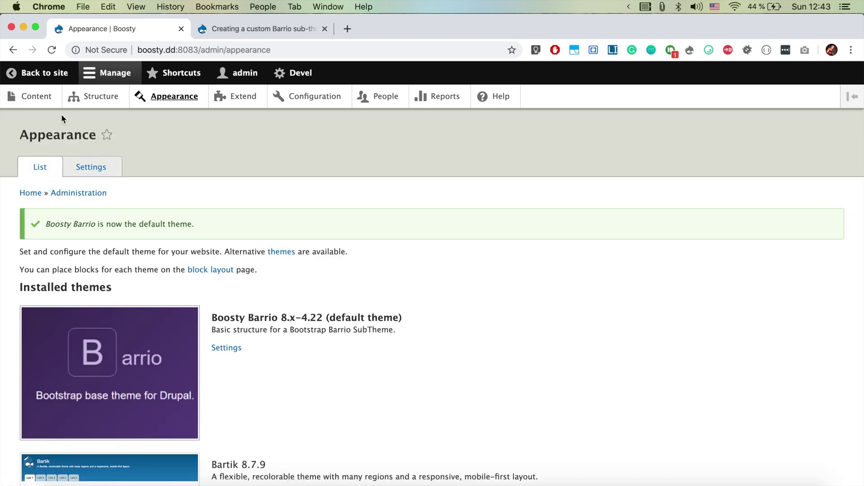
left_click(45, 73)
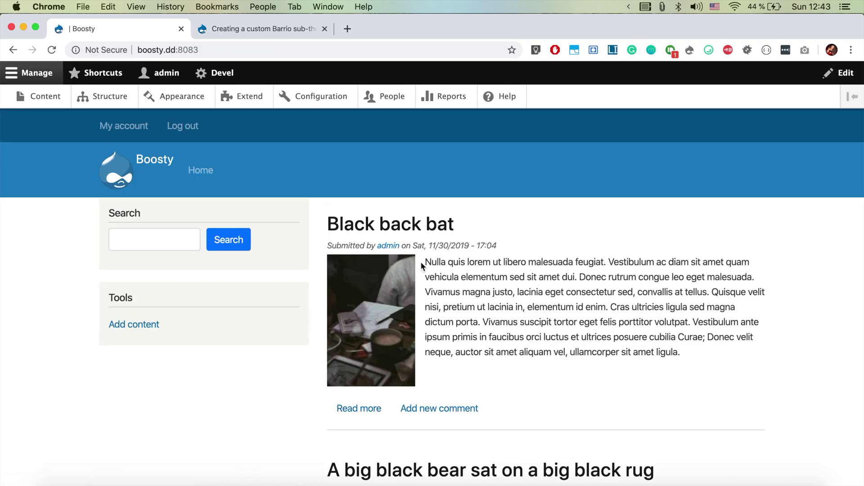
scroll(421, 262, "down", 2)
scroll(420, 261, "down", 2)
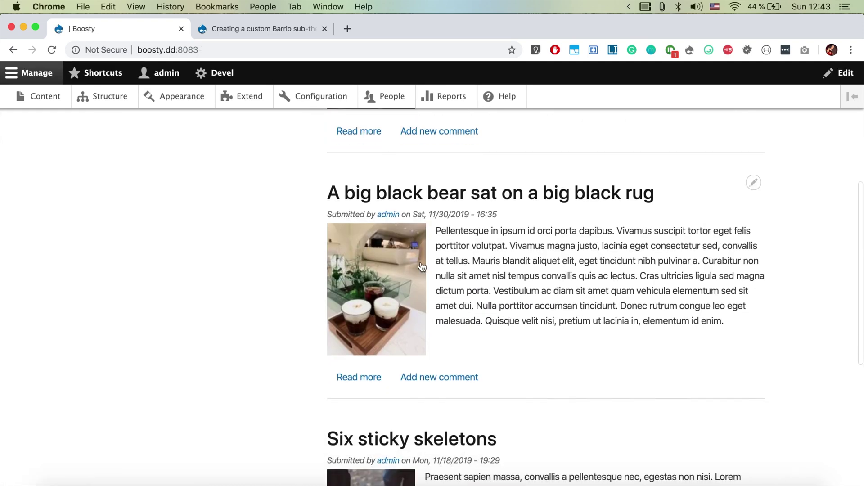
scroll(421, 261, "down", 4)
scroll(422, 264, "up", 5)
scroll(421, 264, "up", 3)
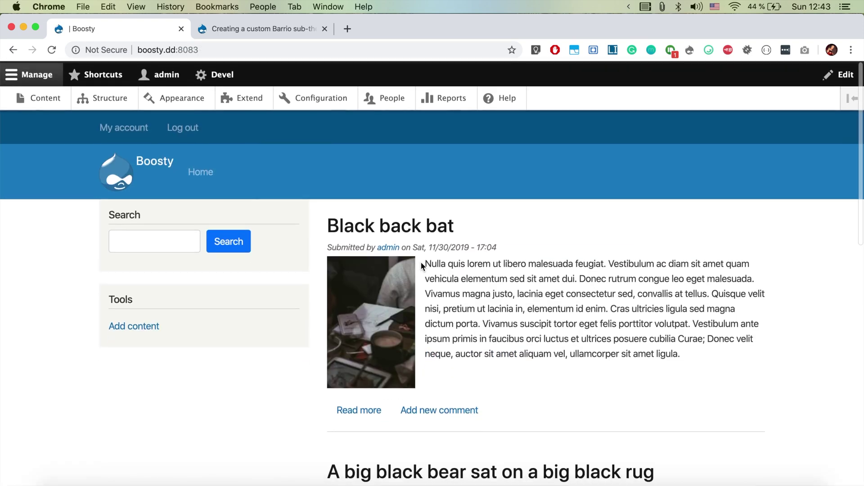